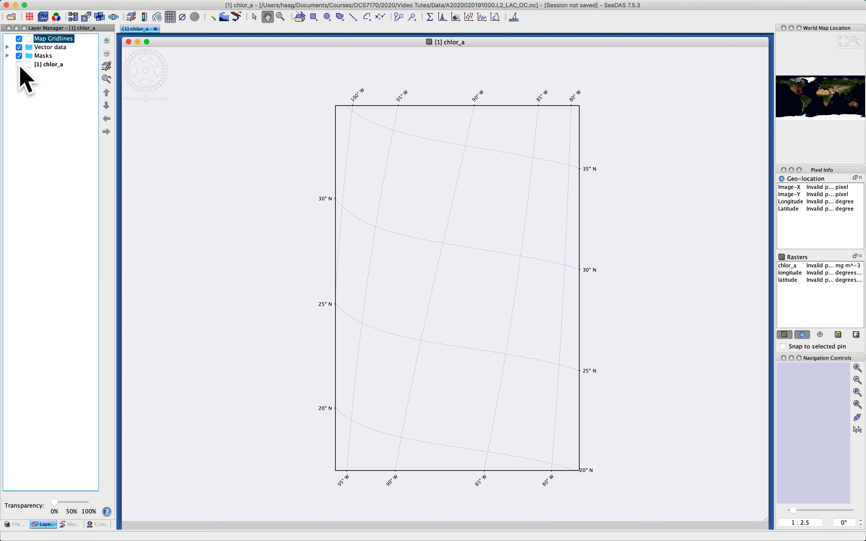
Make the chlor_a layer visible and open the Map Gridlines layer editor, widened so its values show beside the map
{"action": "left_click", "coordinate": [20, 66]}
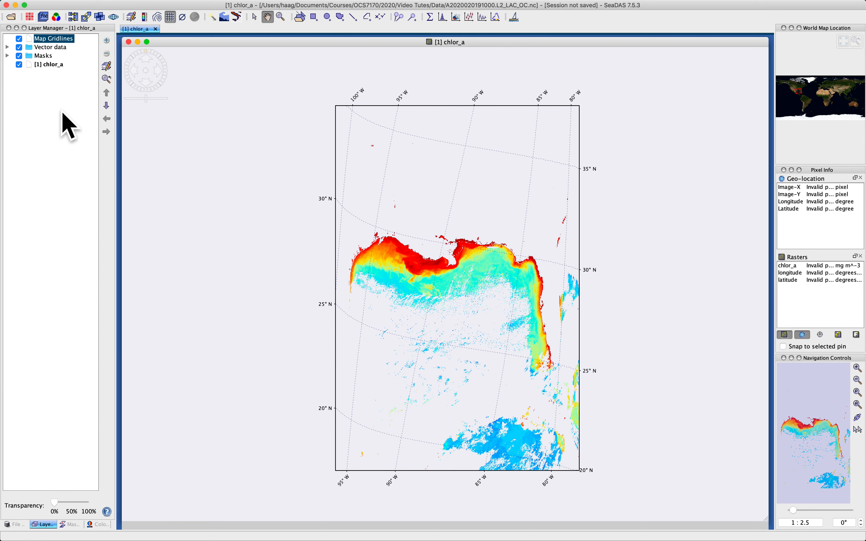
{"action": "left_click", "coordinate": [45, 66]}
{"action": "left_click", "coordinate": [42, 38]}
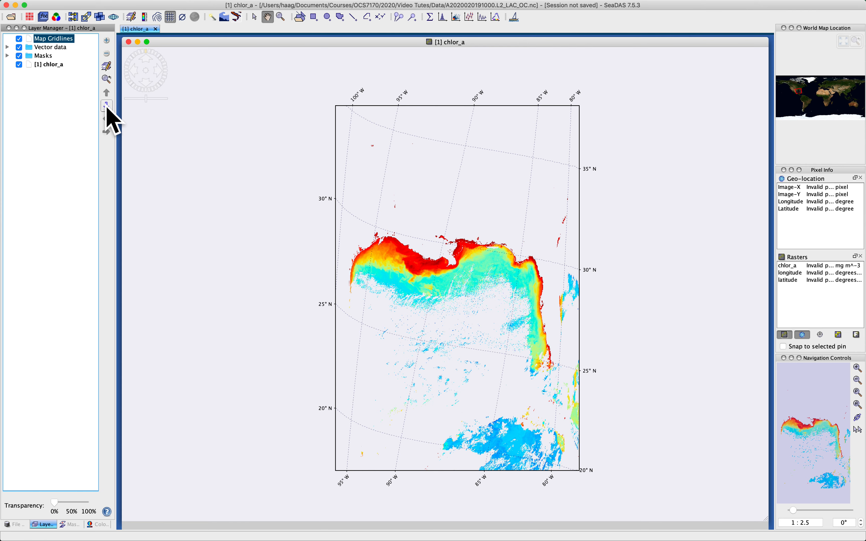
{"action": "left_click", "coordinate": [107, 66]}
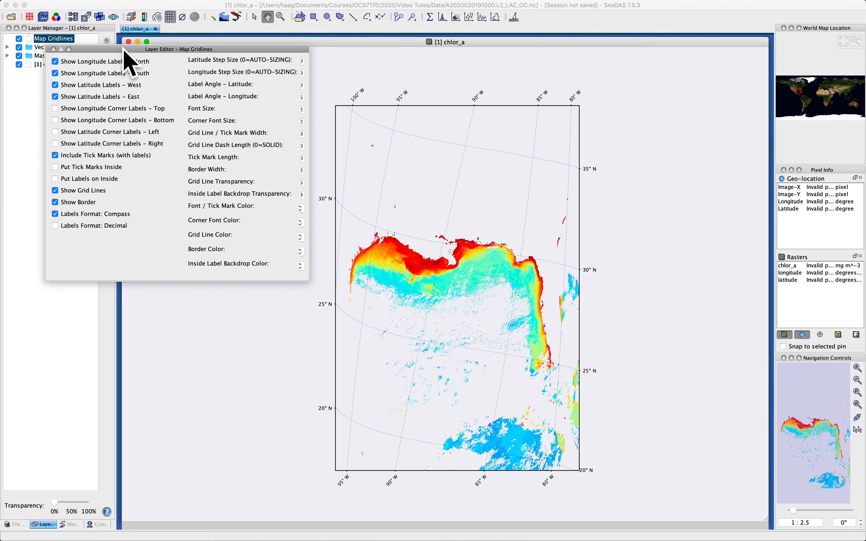
{"action": "left_click_drag", "start_coordinate": [124, 50], "coordinate": [120, 107]}
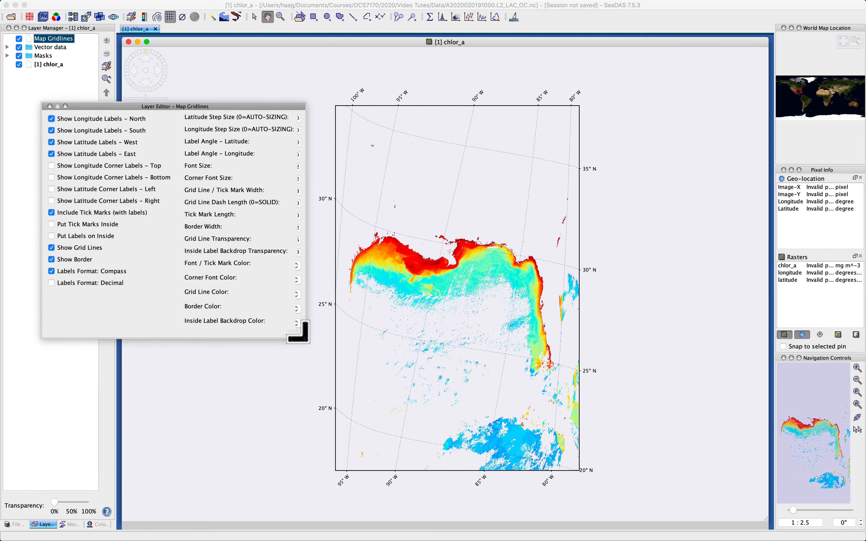
{"action": "left_click_drag", "start_coordinate": [298, 332], "coordinate": [372, 357]}
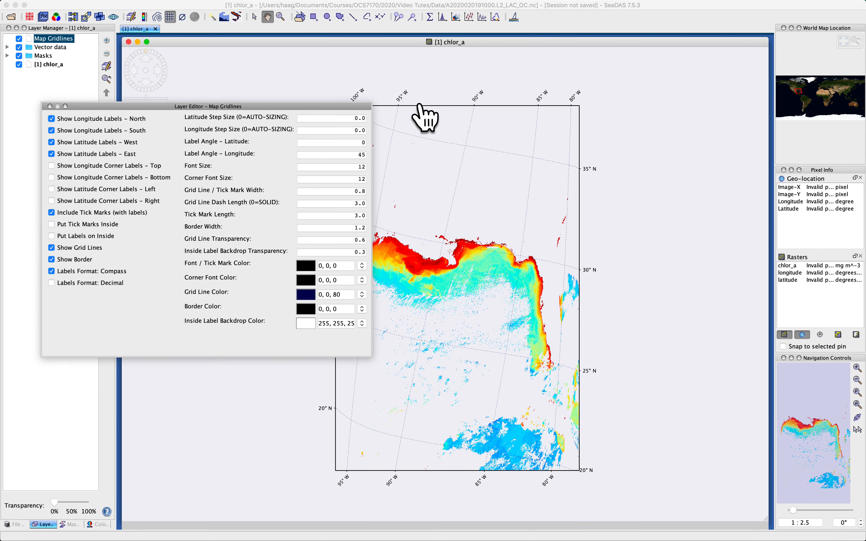
{"action": "left_click_drag", "start_coordinate": [331, 109], "coordinate": [319, 108]}
{"action": "left_click_drag", "start_coordinate": [398, 139], "coordinate": [483, 131]}
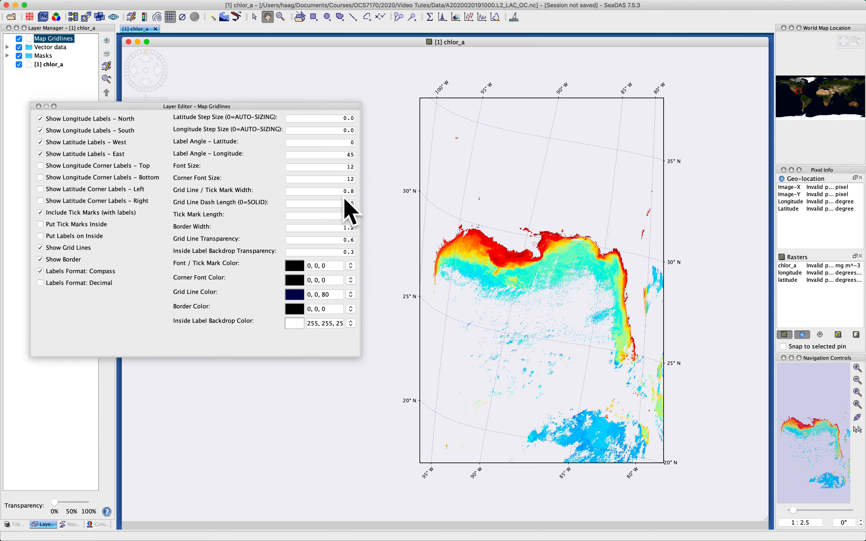
Set the font size of the map gridline labels to 24
{"action": "left_click", "coordinate": [340, 174]}
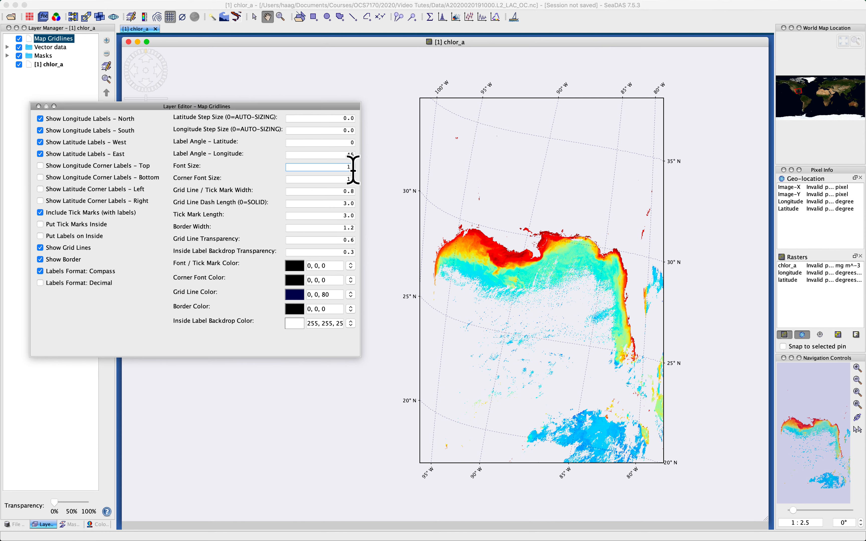
{"action": "double_click", "coordinate": [341, 167]}
{"action": "type", "text": "24"}
{"action": "key", "text": "Return"}
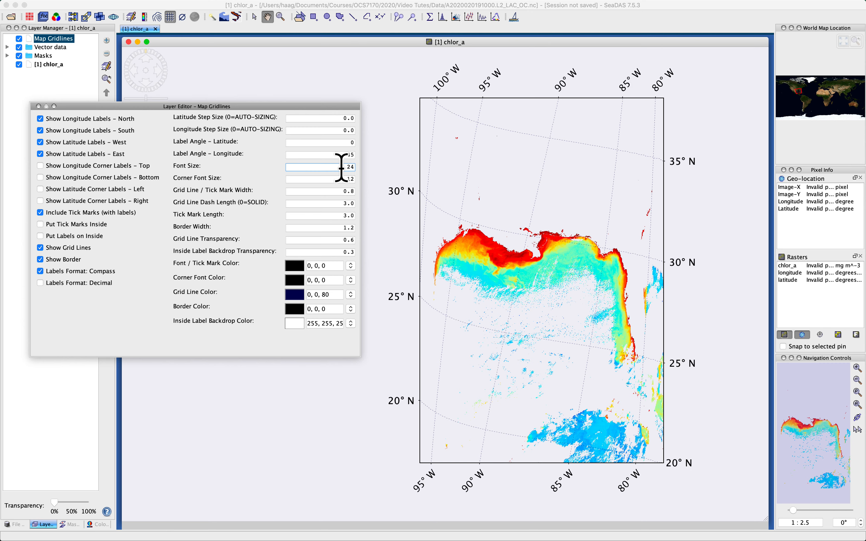
{"action": "key", "text": "Tab"}
{"action": "key", "text": "Tab"}
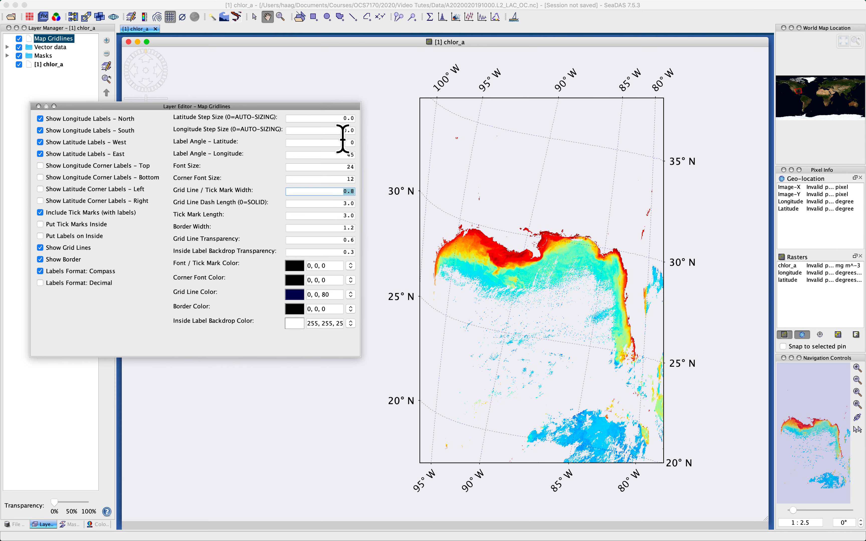
Set both the latitude and longitude step sizes of the gridlines to 1 degree
{"action": "double_click", "coordinate": [348, 119]}
{"action": "type", "text": "1"}
{"action": "key", "text": "Tab"}
{"action": "type", "text": "1"}
{"action": "key", "text": "Return"}
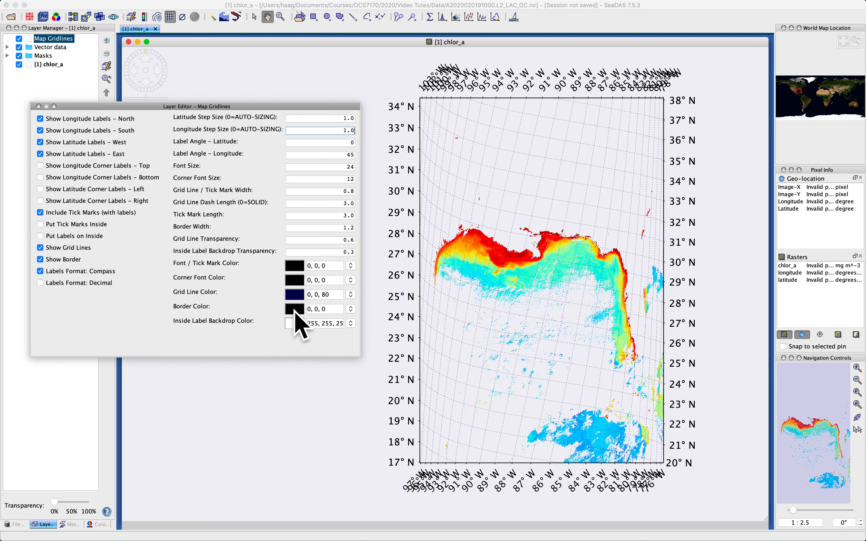
Set the grid line color to black (0, 0, 0) and the grid line / tick mark width to 2.8
{"action": "left_click", "coordinate": [299, 295]}
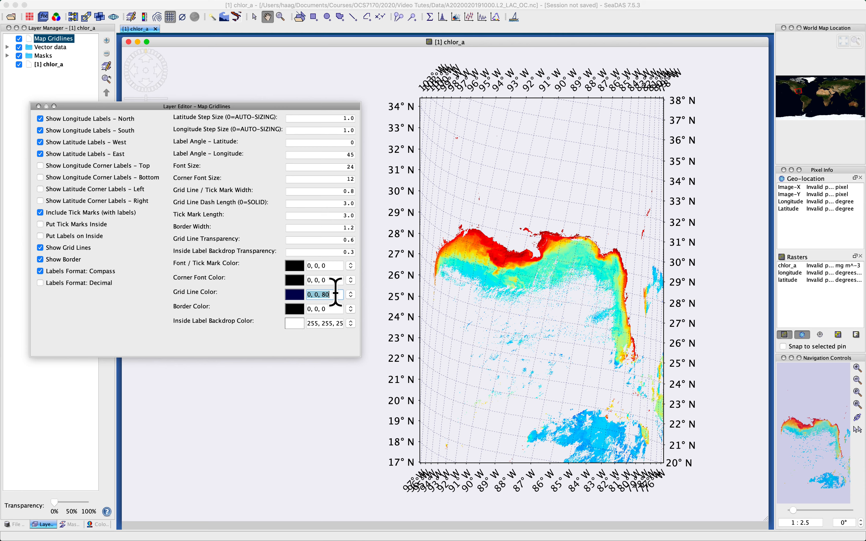
{"action": "left_click", "coordinate": [351, 294]}
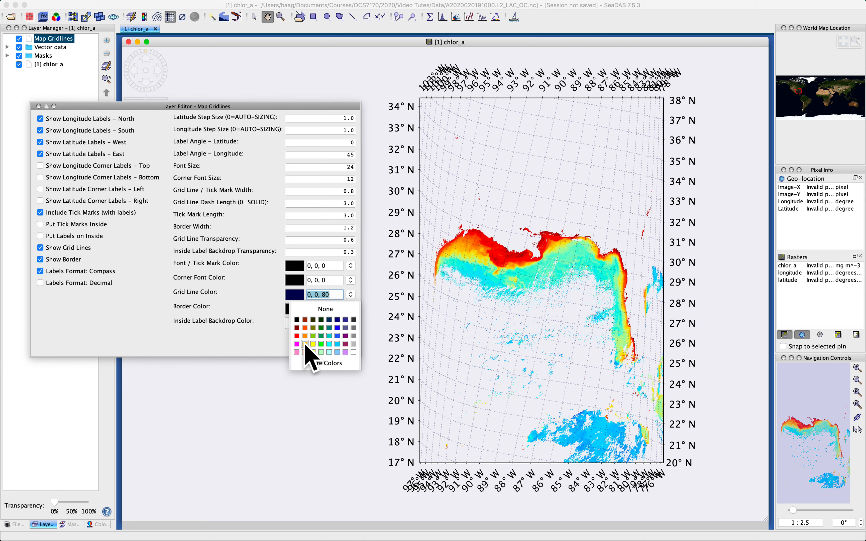
{"action": "left_click", "coordinate": [297, 352]}
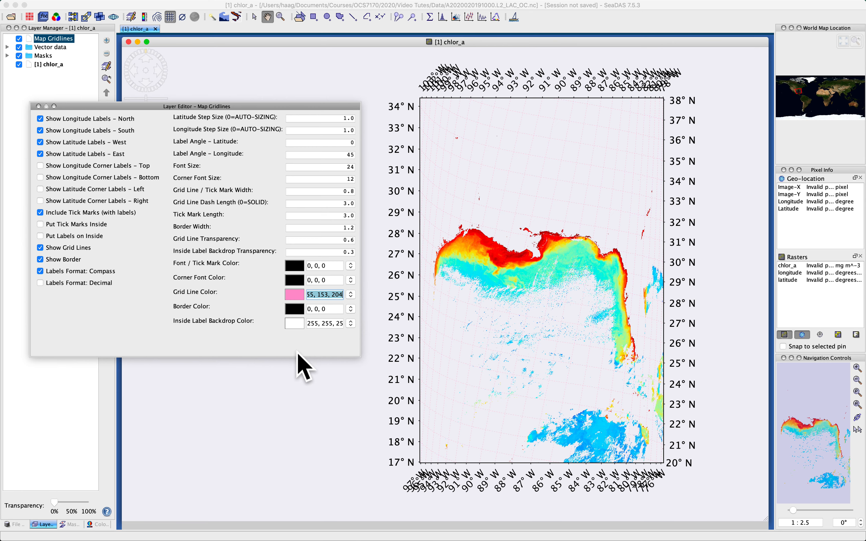
{"action": "left_click", "coordinate": [350, 294]}
{"action": "left_click", "coordinate": [297, 318]}
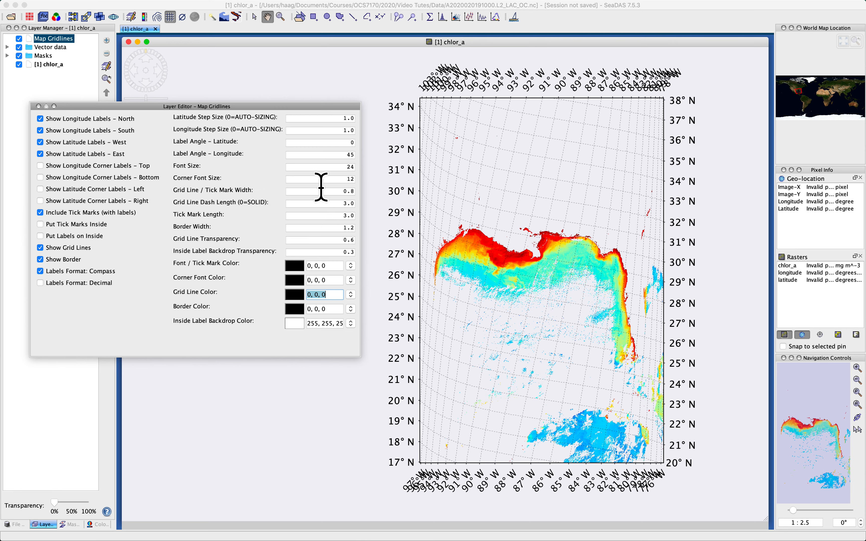
{"action": "left_click", "coordinate": [346, 193]}
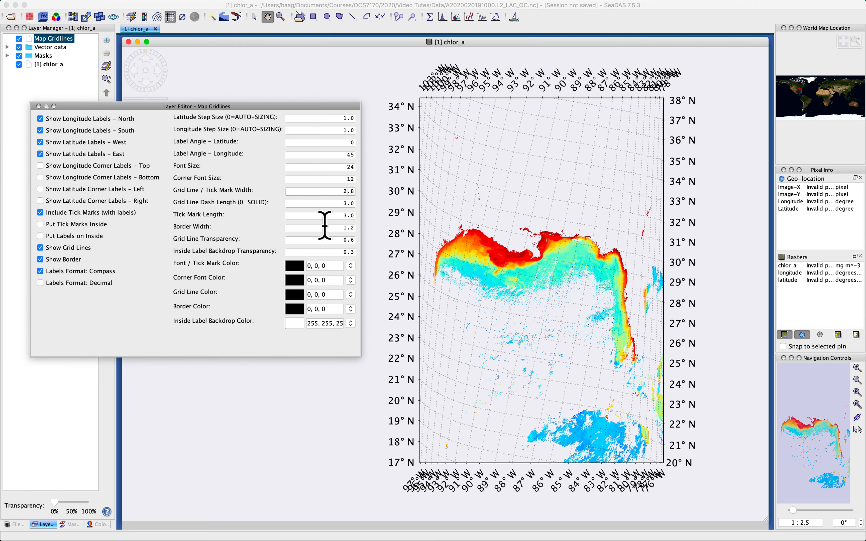
{"action": "key", "text": "Tab"}
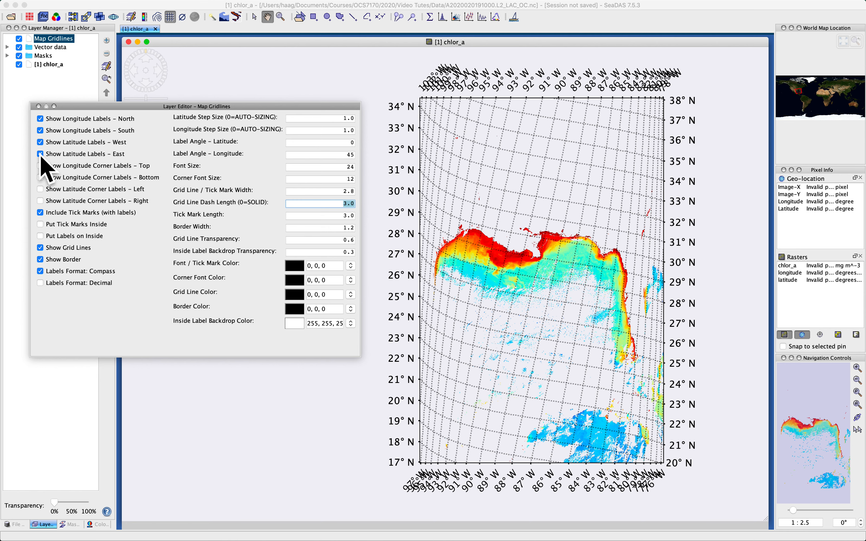
Toggle the south longitude labels off and back on, and close the gridlines layer editor
{"action": "left_click", "coordinate": [41, 131]}
{"action": "left_click", "coordinate": [40, 130]}
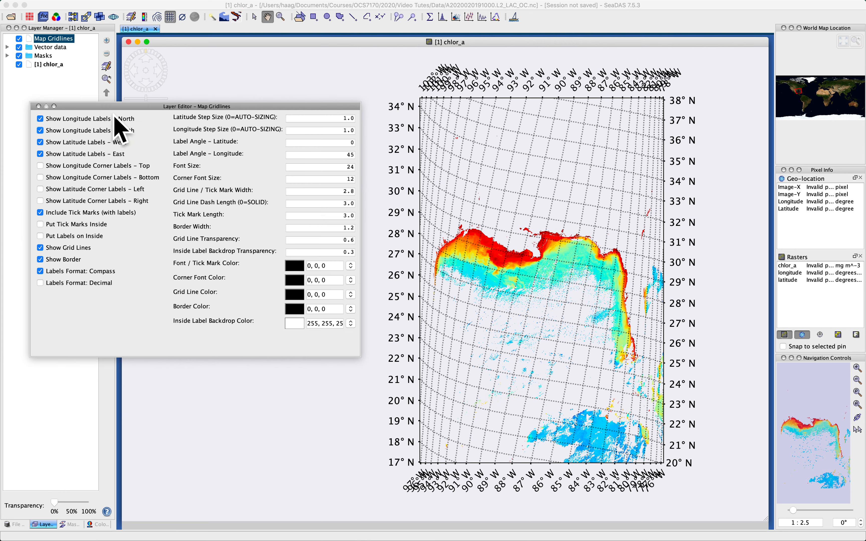
{"action": "left_click", "coordinate": [39, 106]}
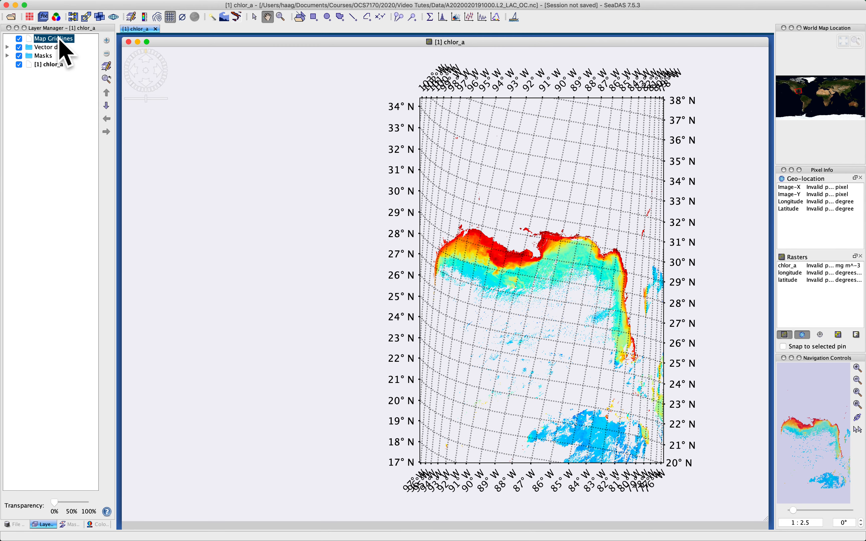
Set the latitude and longitude step sizes of the Map Gridlines layer to 5 degrees and close its editor
{"action": "left_click", "coordinate": [106, 66]}
{"action": "double_click", "coordinate": [363, 61]}
{"action": "type", "text": "5"}
{"action": "double_click", "coordinate": [364, 73]}
{"action": "type", "text": "5"}
{"action": "key", "text": "Return"}
{"action": "left_click", "coordinate": [54, 49]}
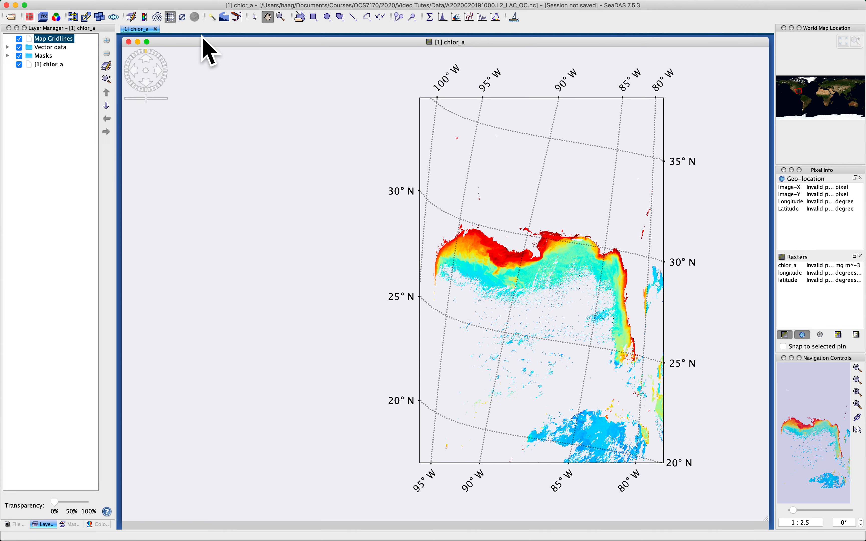
Create contour lines for the chlor_a product with 5 levels
{"action": "left_click", "coordinate": [154, 20]}
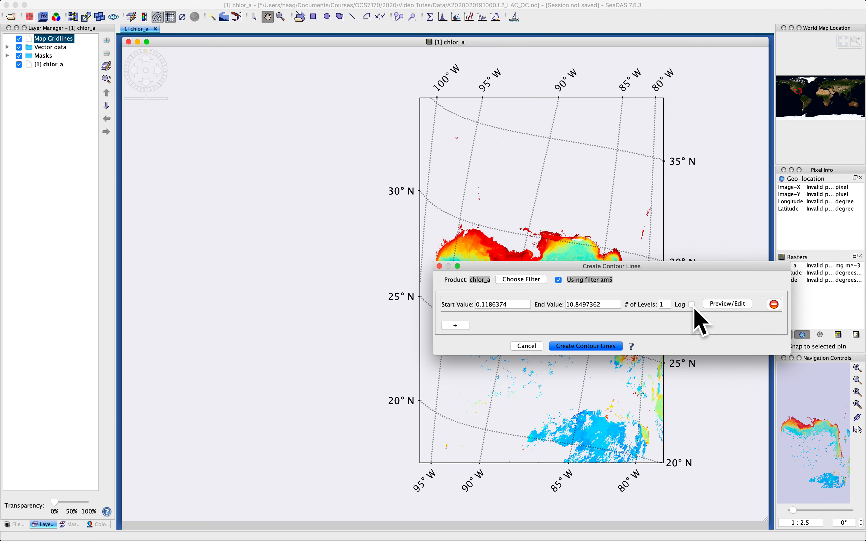
{"action": "double_click", "coordinate": [661, 303]}
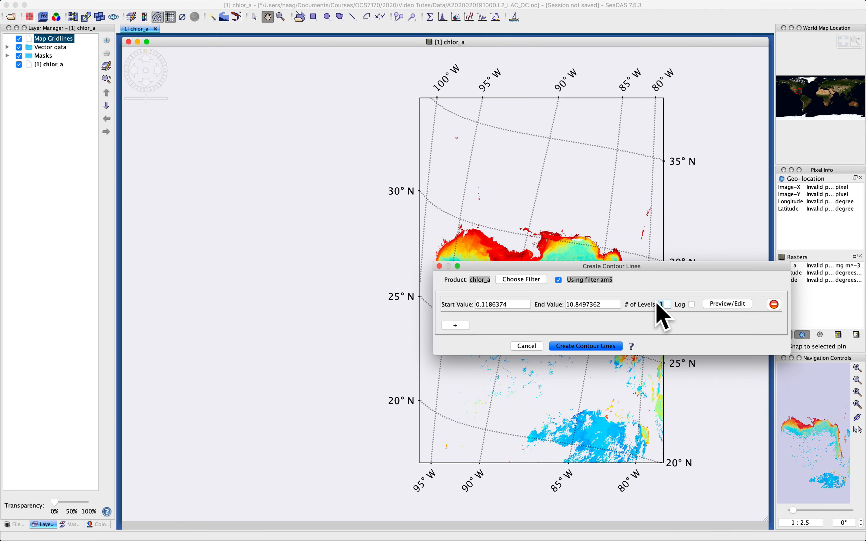
{"action": "type", "text": "5"}
{"action": "left_click", "coordinate": [587, 346]}
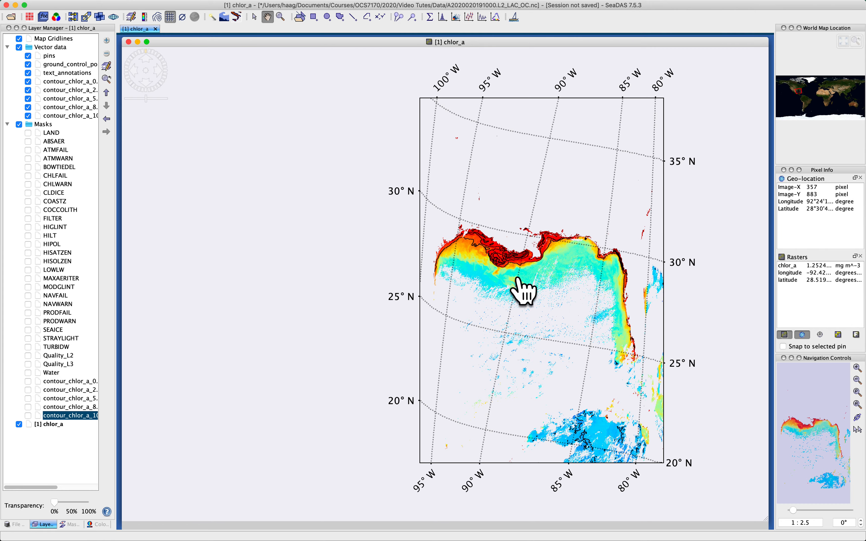
Set the stroke color of the contour_chlor_a_2.8014121_am5_filtered vector layer to yellow (255, 255, 0)
{"action": "scroll", "coordinate": [570, 242], "scroll_direction": "down", "scroll_amount": 3}
{"action": "scroll", "coordinate": [526, 286], "scroll_direction": "up", "scroll_amount": 8}
{"action": "scroll", "coordinate": [526, 290], "scroll_direction": "up", "scroll_amount": 2}
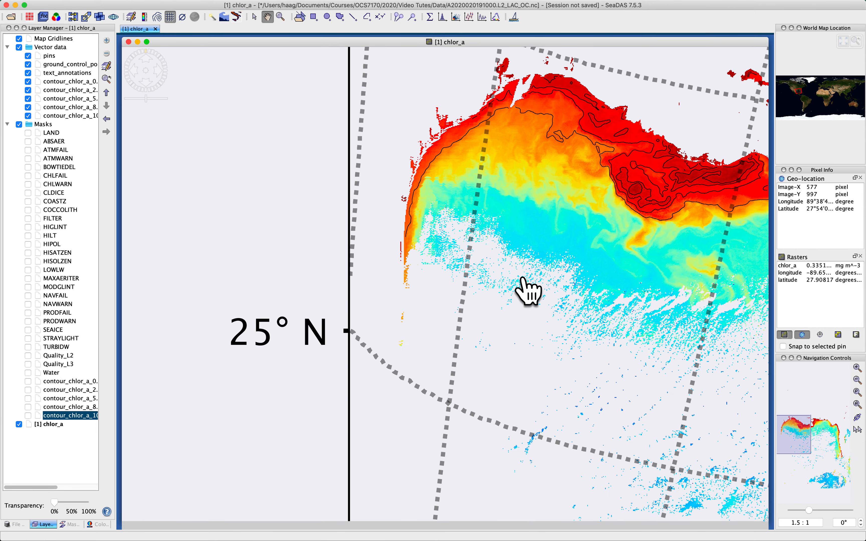
{"action": "left_click_drag", "start_coordinate": [651, 242], "coordinate": [551, 297]}
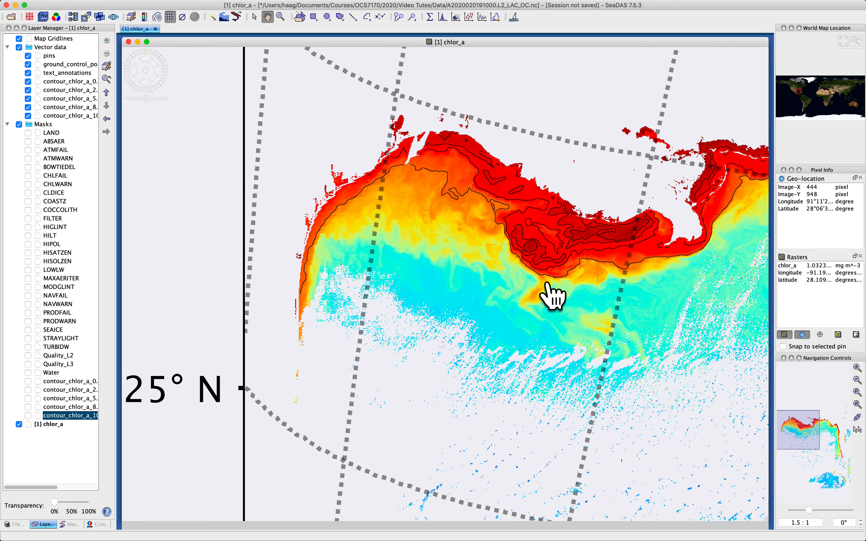
{"action": "scroll", "coordinate": [574, 232], "scroll_direction": "up", "scroll_amount": 5}
{"action": "left_click", "coordinate": [70, 90]}
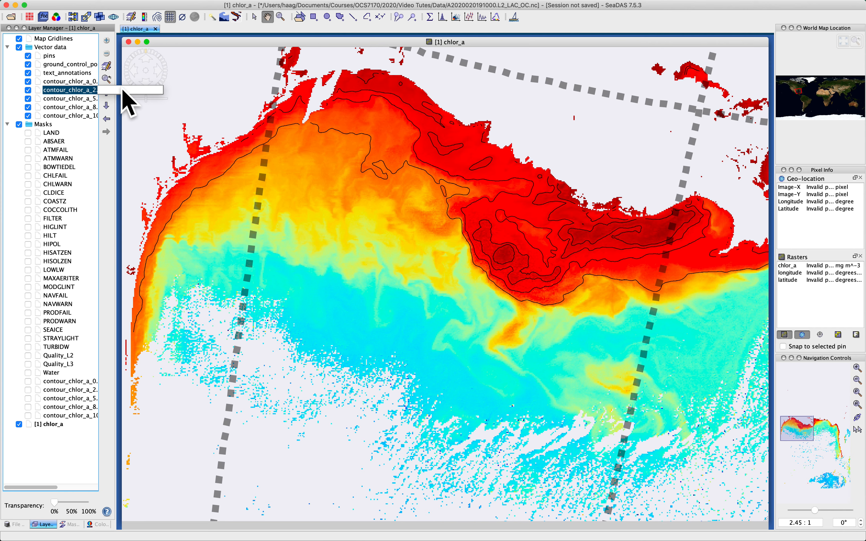
{"action": "left_click", "coordinate": [107, 68]}
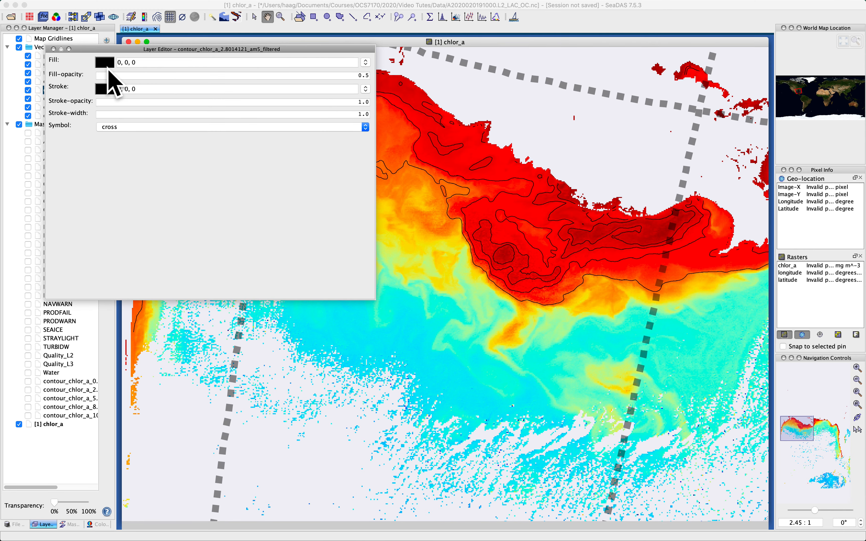
{"action": "left_click_drag", "start_coordinate": [154, 49], "coordinate": [225, 144]}
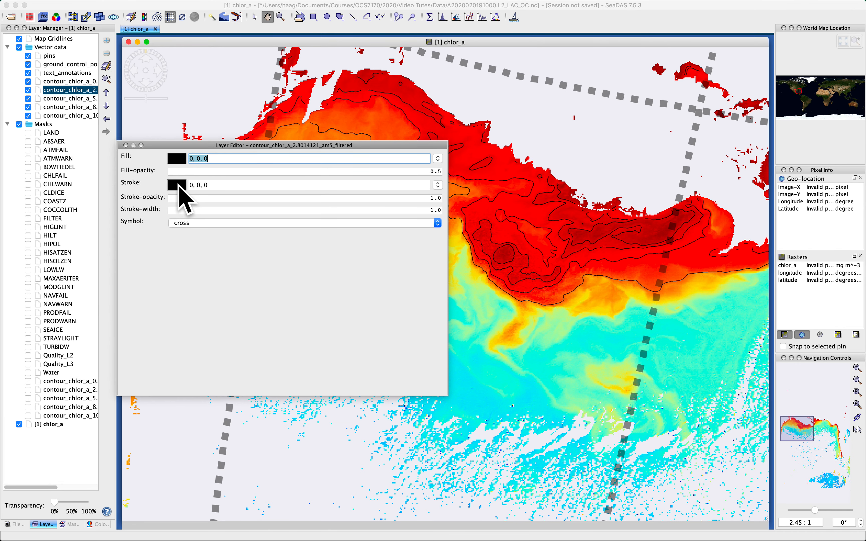
{"action": "key", "text": "Tab"}
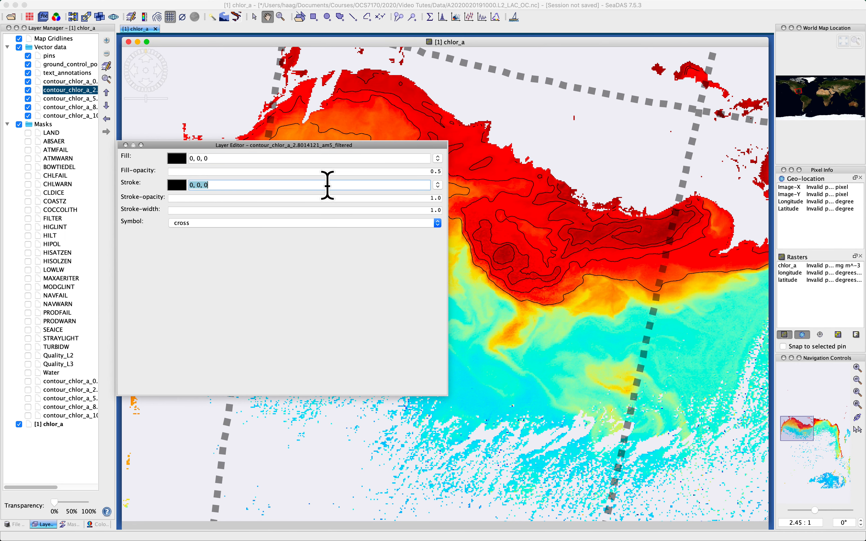
{"action": "left_click", "coordinate": [438, 186]}
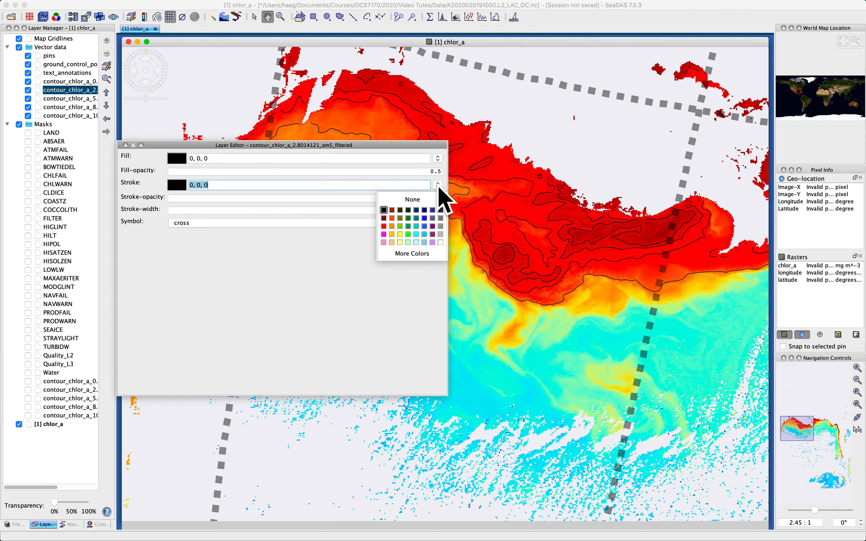
{"action": "left_click", "coordinate": [401, 234]}
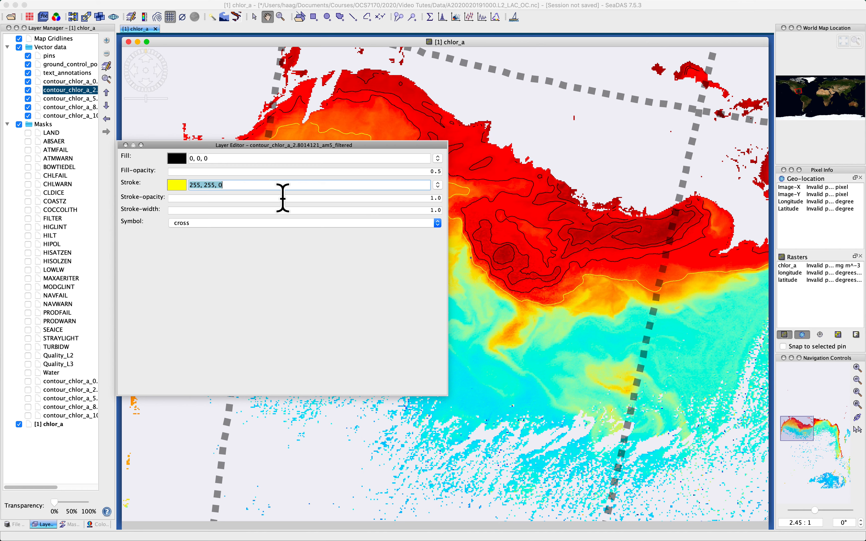
Try a stroke width of 2.0 for the yellow contour, set it to 3.0, and uncover the contour on the map
{"action": "left_click", "coordinate": [428, 210]}
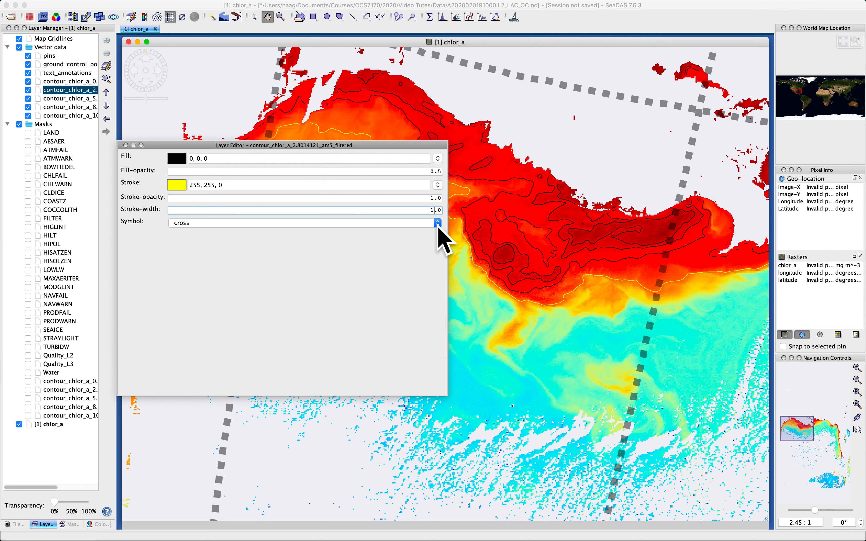
{"action": "type", "text": "2"}
{"action": "key", "text": "Tab"}
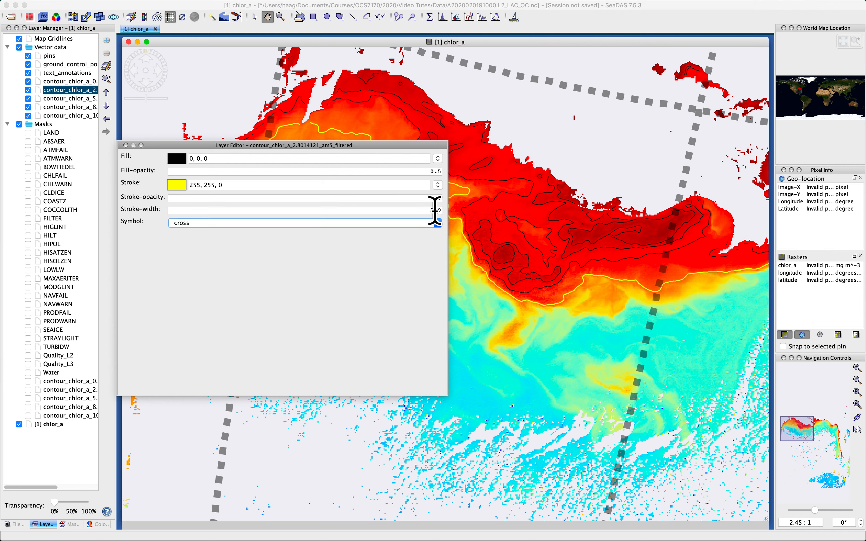
{"action": "double_click", "coordinate": [432, 210]}
{"action": "type", "text": "3"}
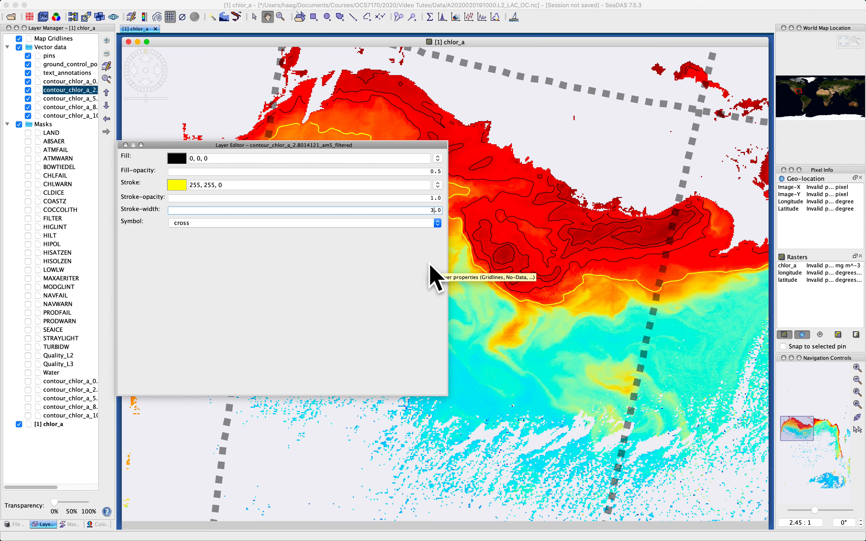
{"action": "key", "text": "Tab"}
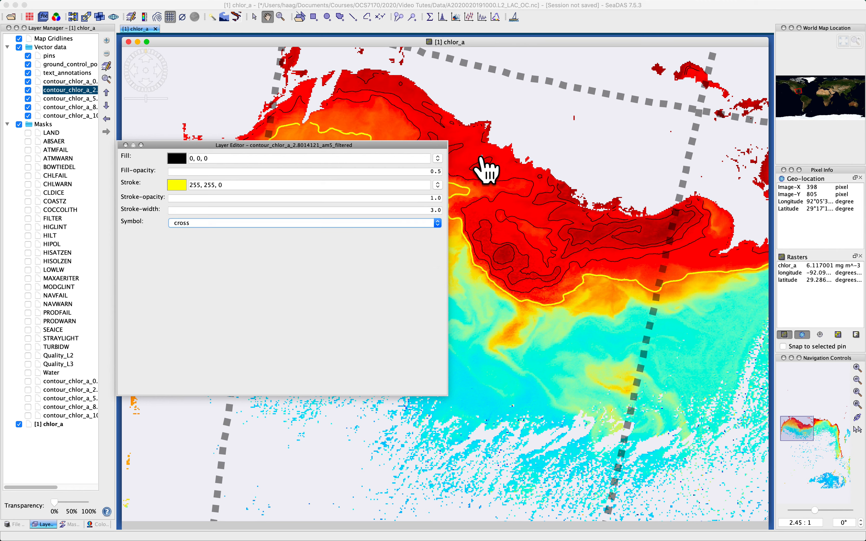
{"action": "left_click_drag", "start_coordinate": [290, 145], "coordinate": [228, 188]}
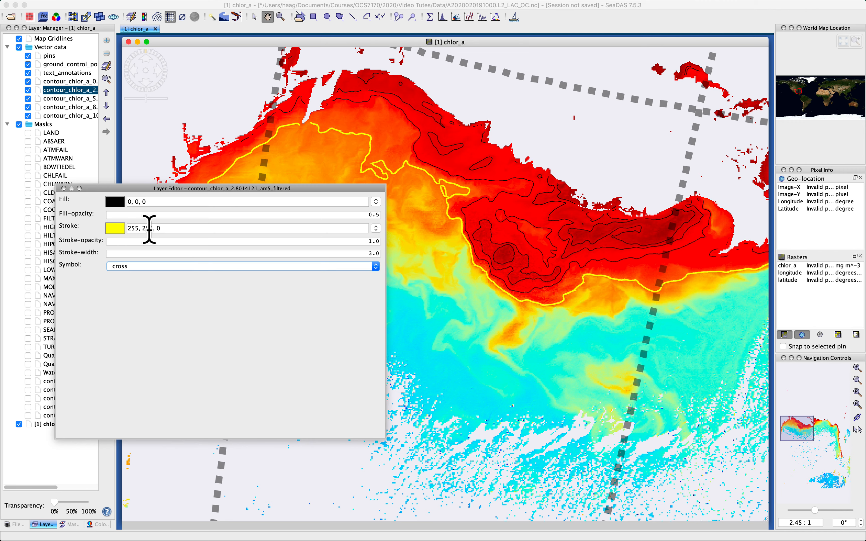
Close the yellow contour's layer editor and examine it alongside the other chlor_a contour layers on the map
{"action": "left_click", "coordinate": [64, 188]}
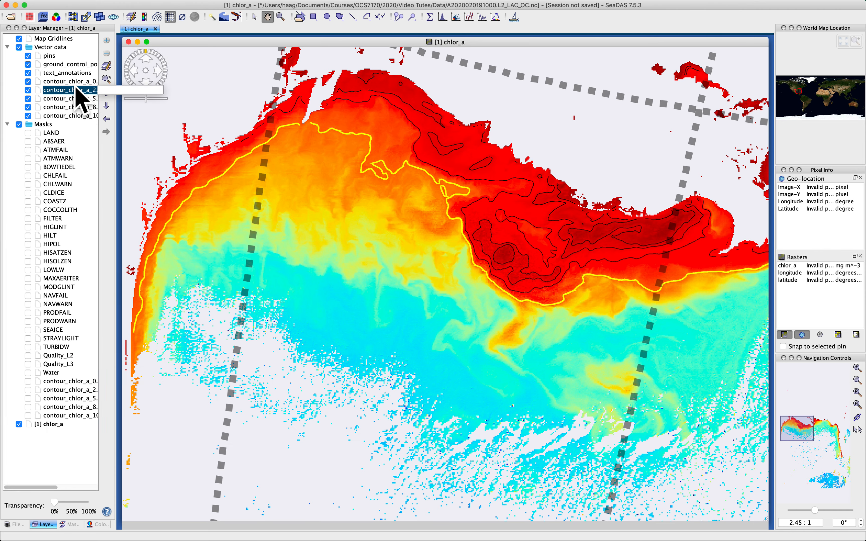
{"action": "left_click", "coordinate": [72, 98]}
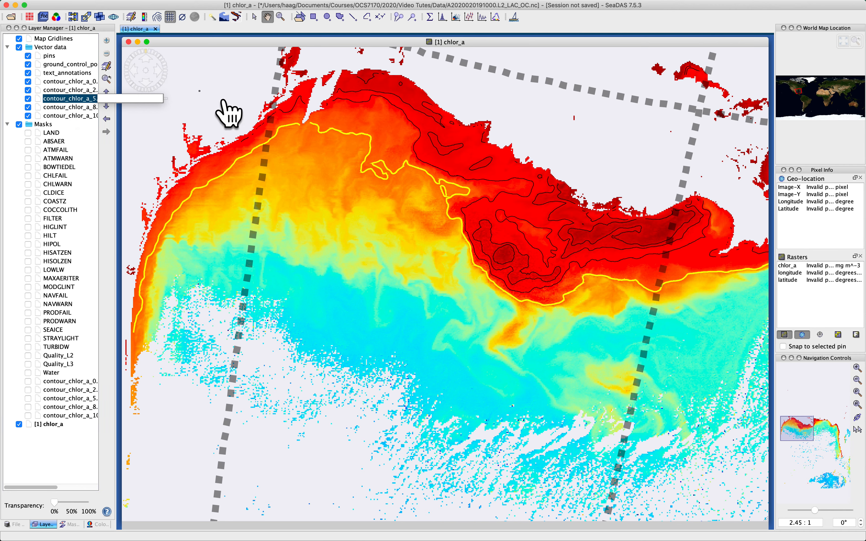
{"action": "scroll", "coordinate": [576, 267], "scroll_direction": "up", "scroll_amount": 1}
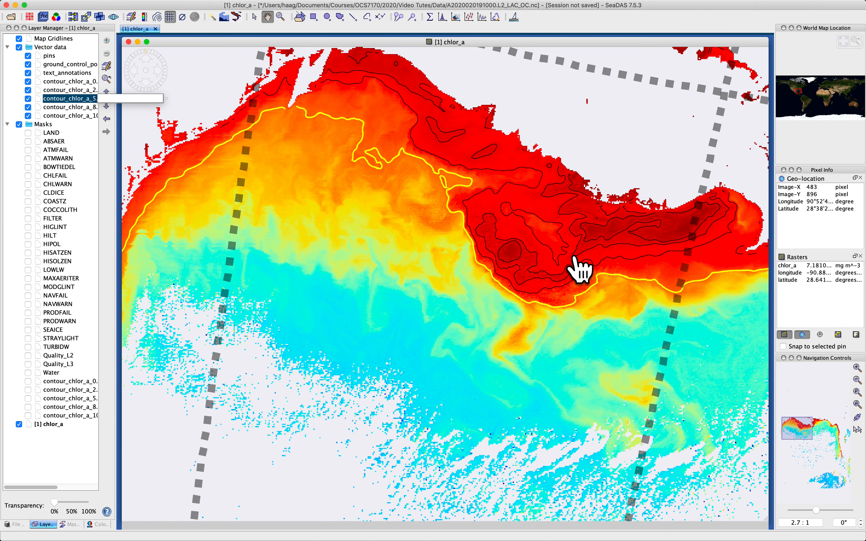
{"action": "left_click_drag", "start_coordinate": [580, 268], "coordinate": [464, 266]}
{"action": "left_click", "coordinate": [69, 99]}
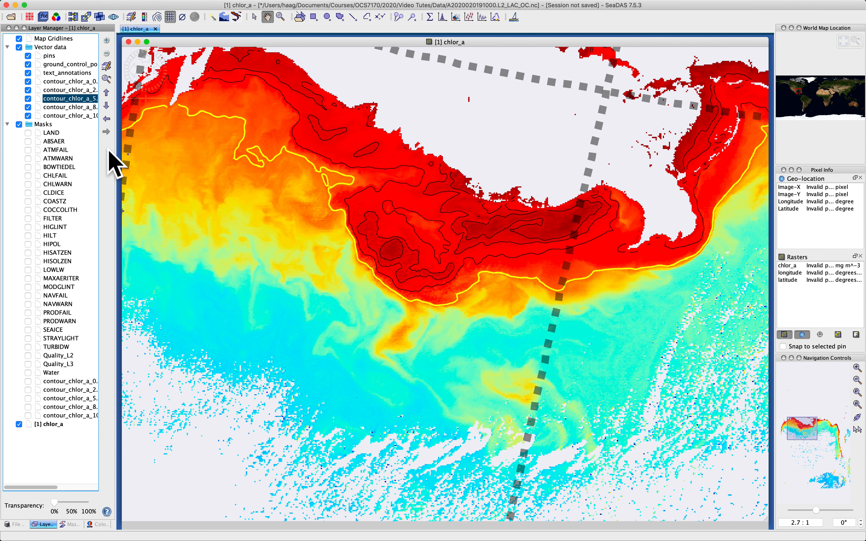
{"action": "left_click", "coordinate": [58, 81]}
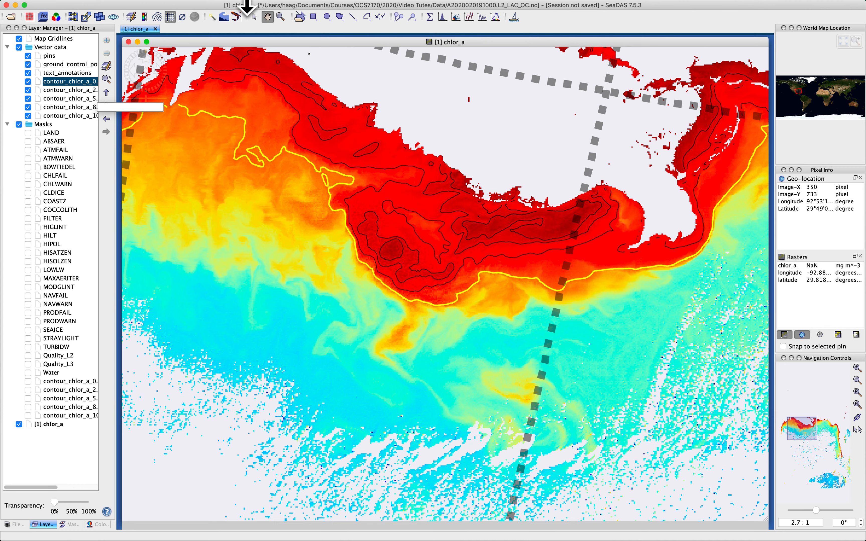
{"action": "mouse_move", "coordinate": [247, 3]}
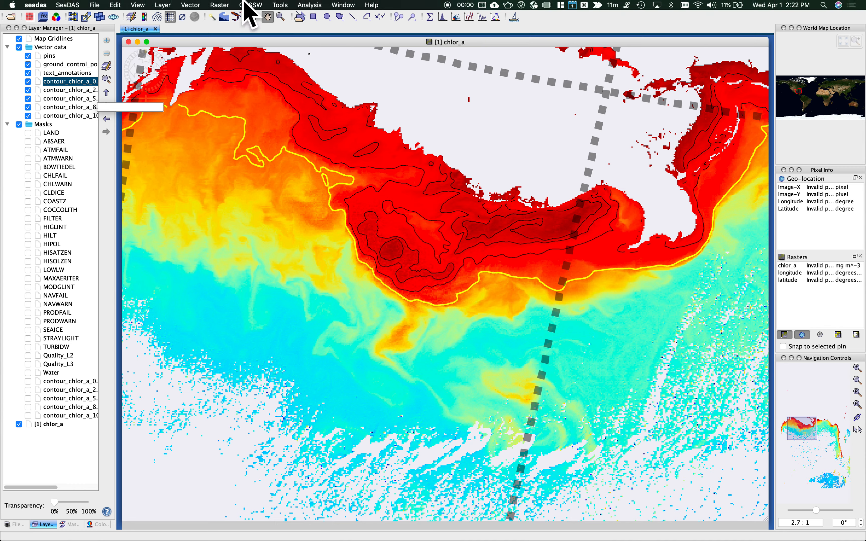